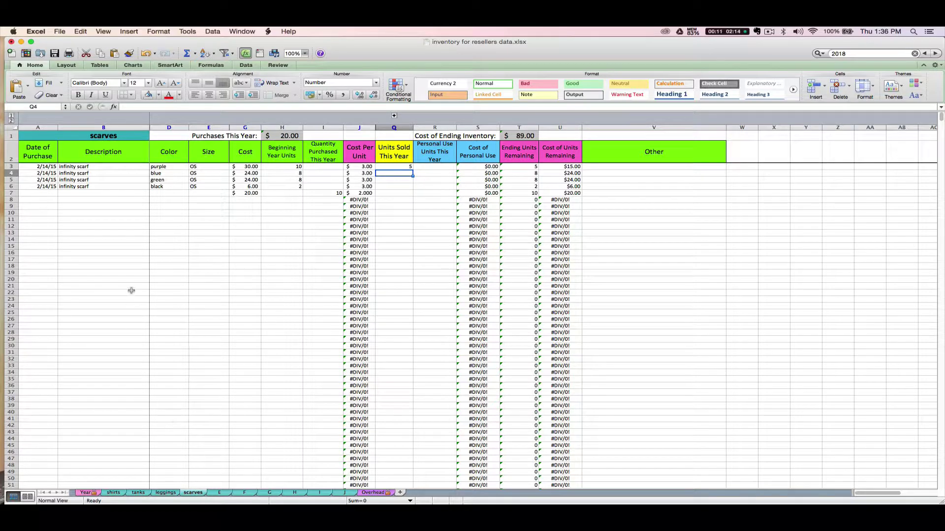
Enter 3/31/15 in A7 and the AutoComplete description 'infinity scarf' next to it
click(75, 205)
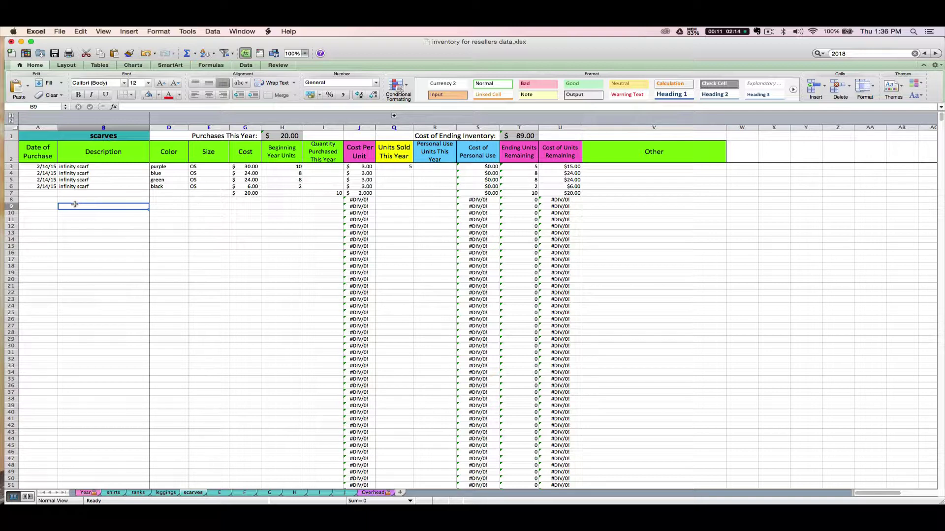
click(48, 193)
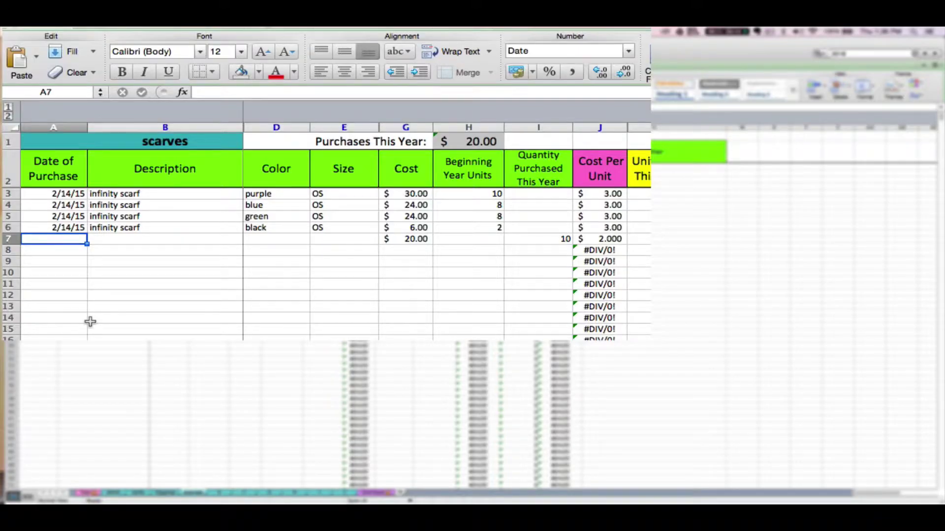
text(3/31/15)
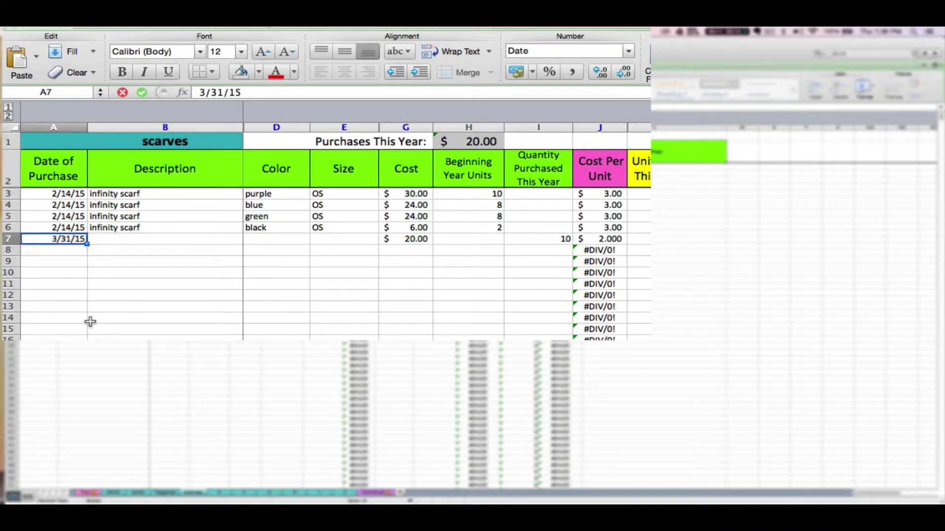
key(Tab)
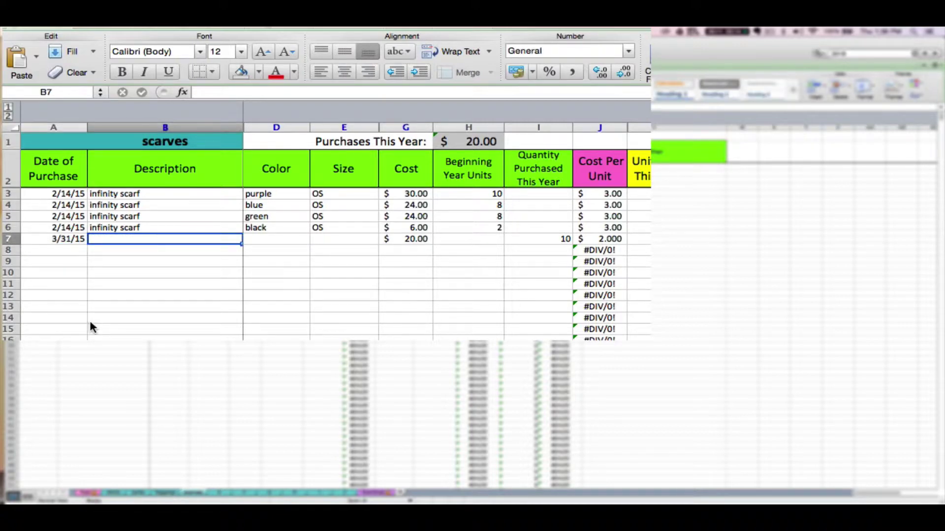
text(infin)
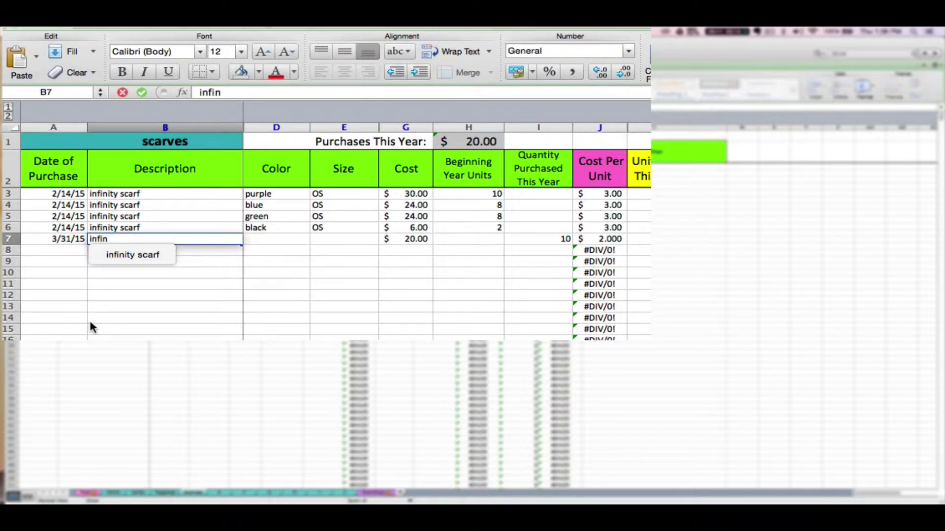
key(Down)
key(Tab)
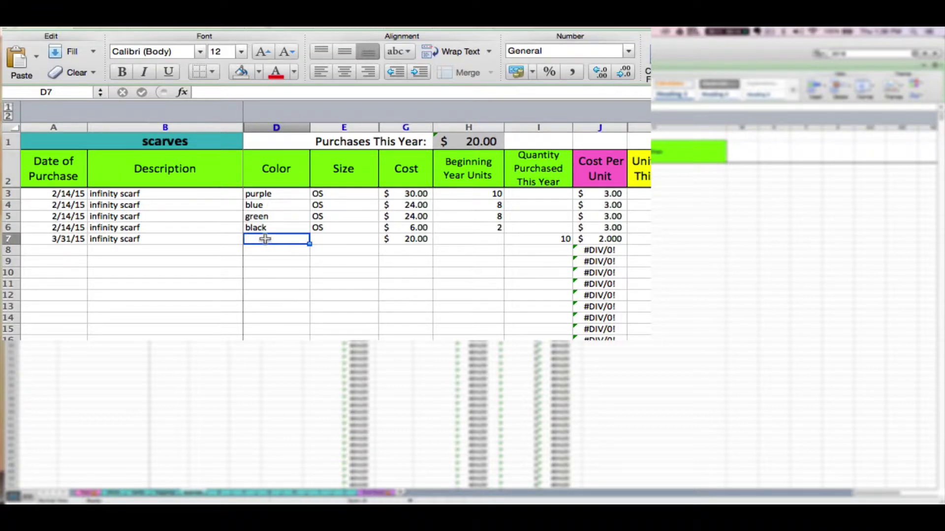
Set the new scarf's colour to brown and its size to OS
text(brown)
key(Tab)
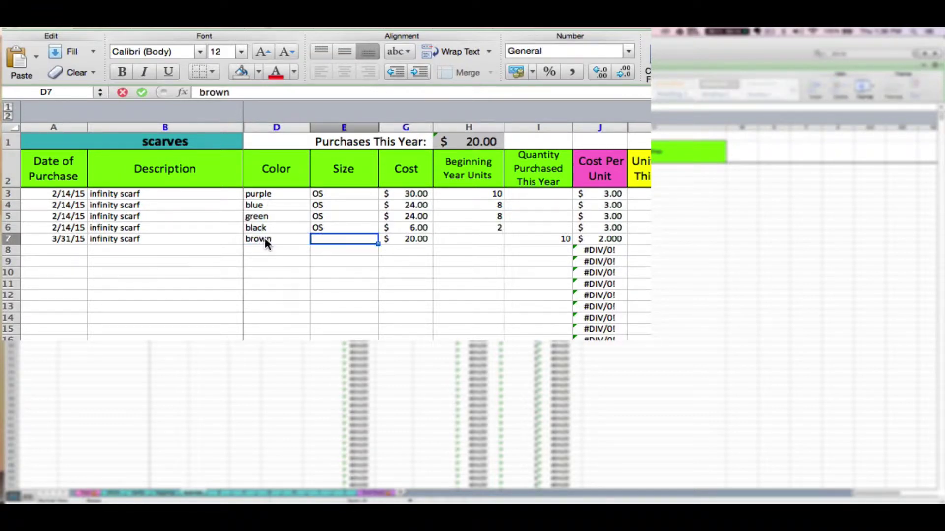
text(OS)
key(Tab)
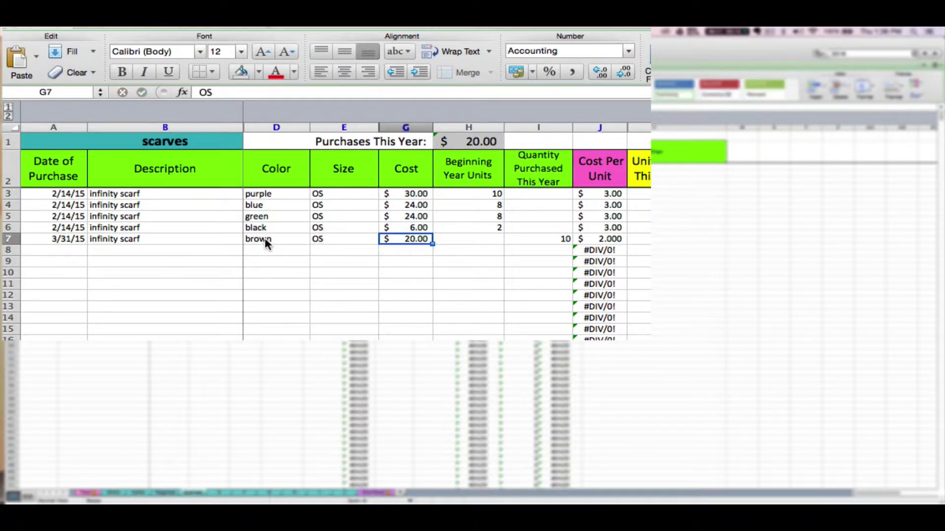
Clear the leftover cost of 20 in G7 and the quantity of 10 in I7
key(Delete)
key(Home)
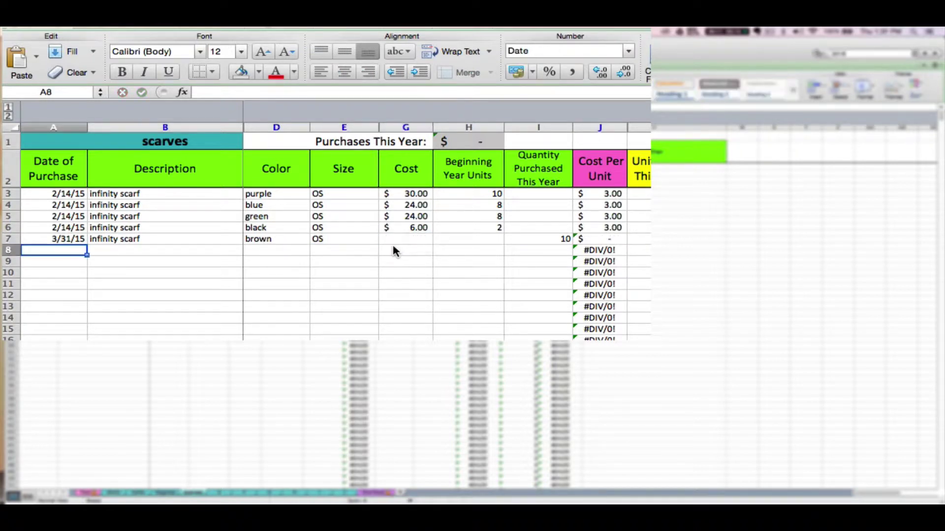
key(Tab)
key(Tab)
key(Tab)
key(Tab)
key(Tab)
key(Tab)
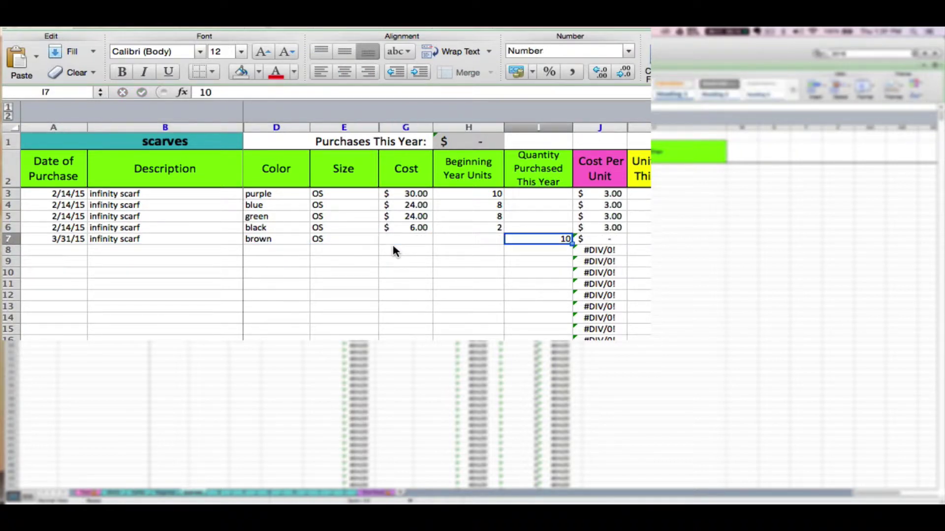
key(BackSpace)
key(Return)
key(Left)
key(Left)
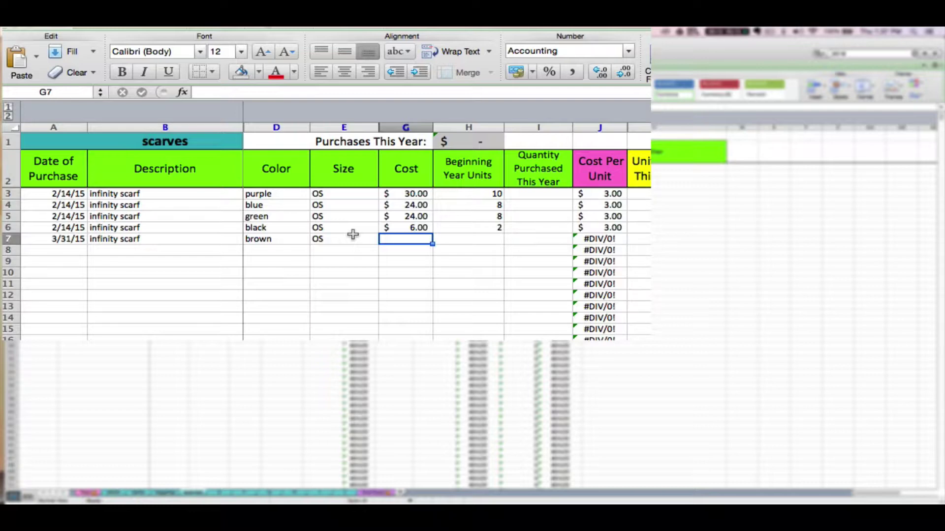
Enter a cost of 30 in G7 and 10 beginning year units in H7
text(30)
key(Tab)
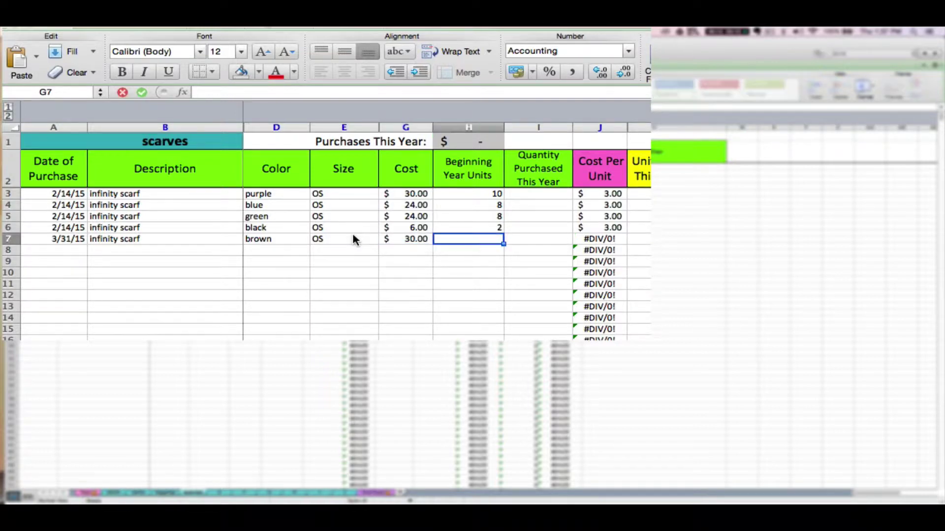
click(427, 241)
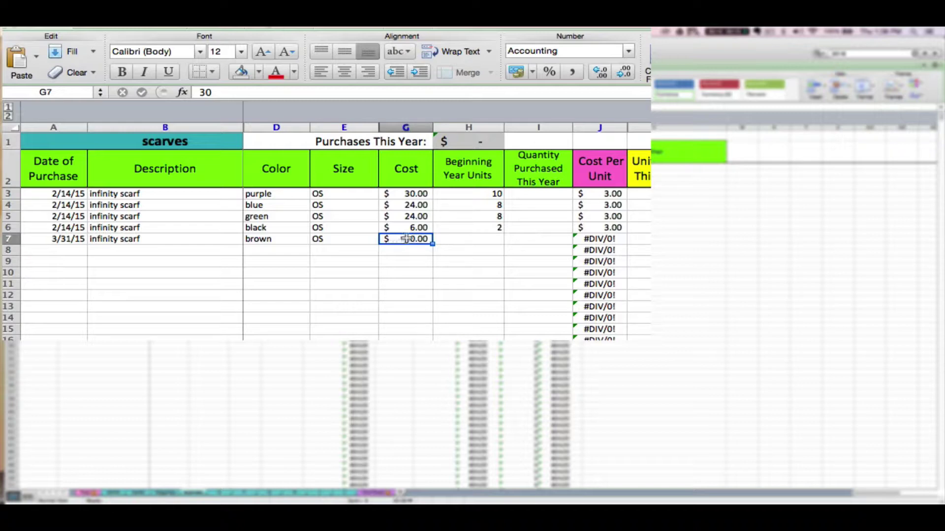
click(448, 240)
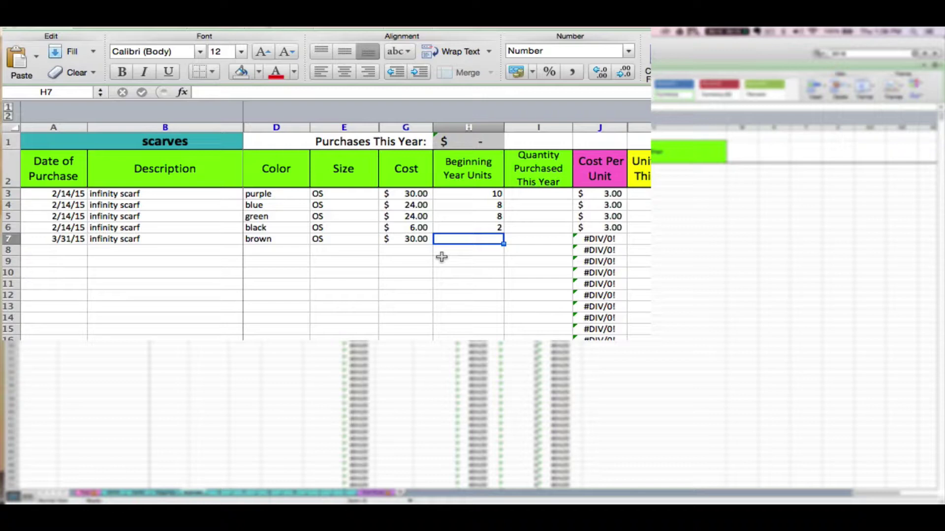
text(10)
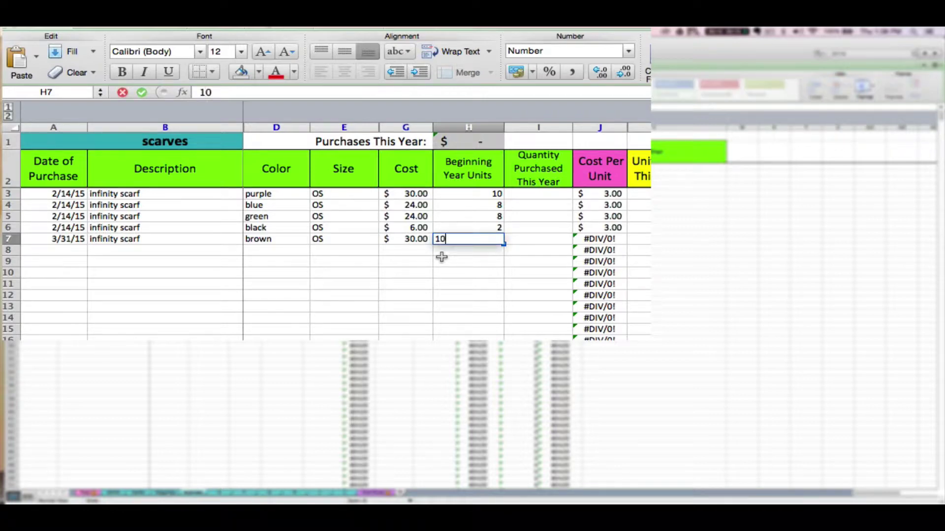
key(Tab)
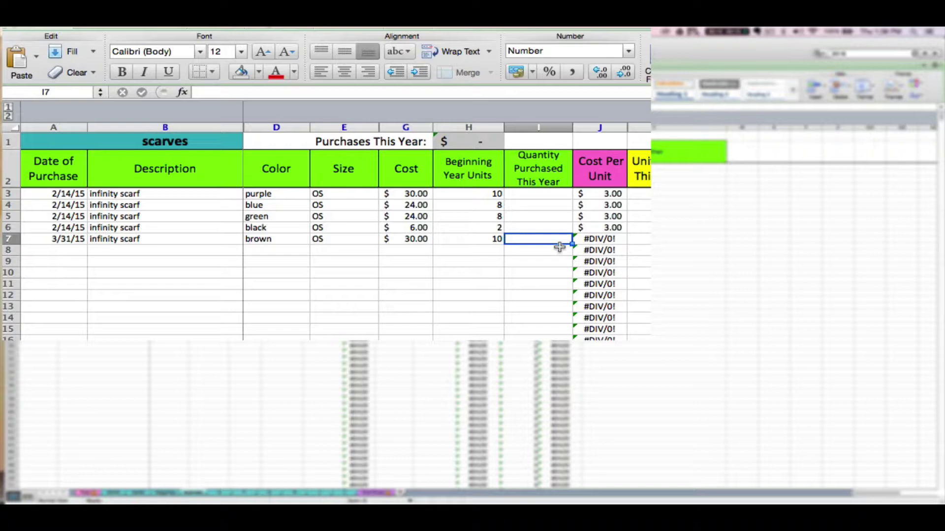
Overwrite J7 with 3, then undo it to restore the =G7/I7 formula for editing
click(595, 239)
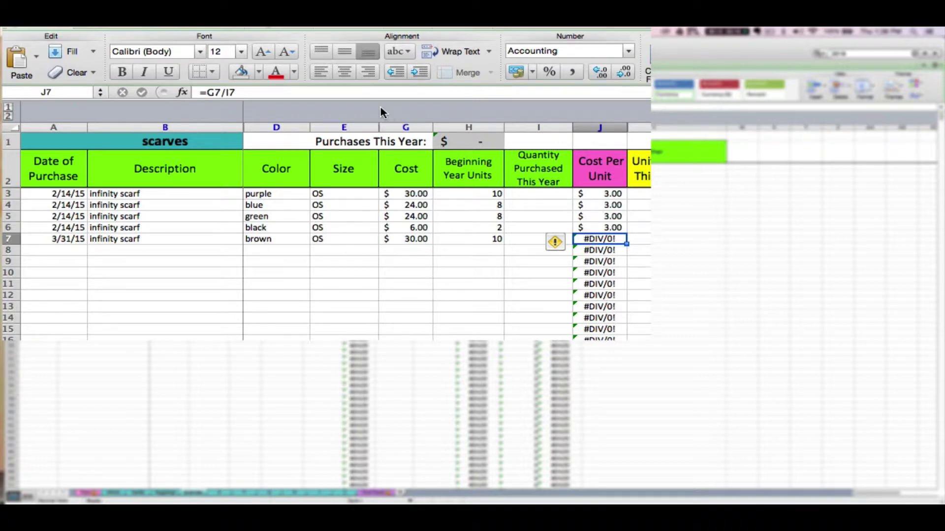
click(329, 92)
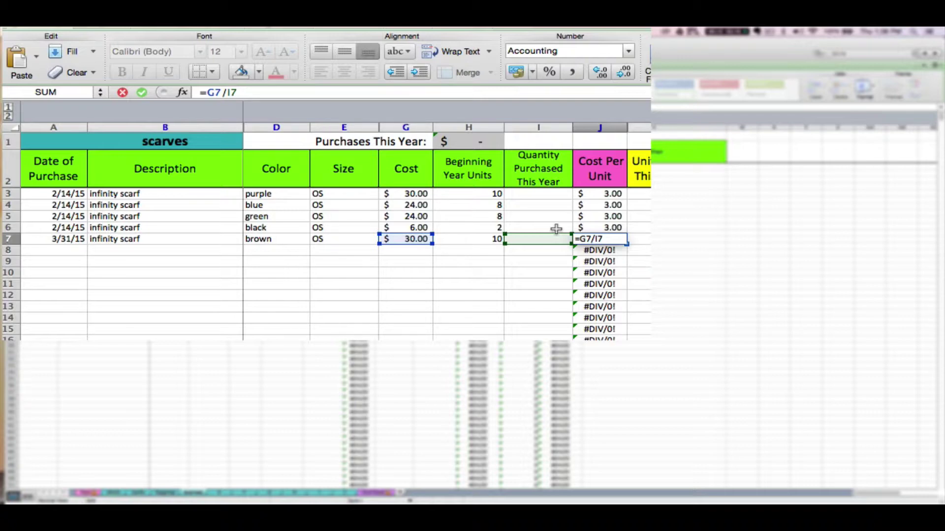
key(Return)
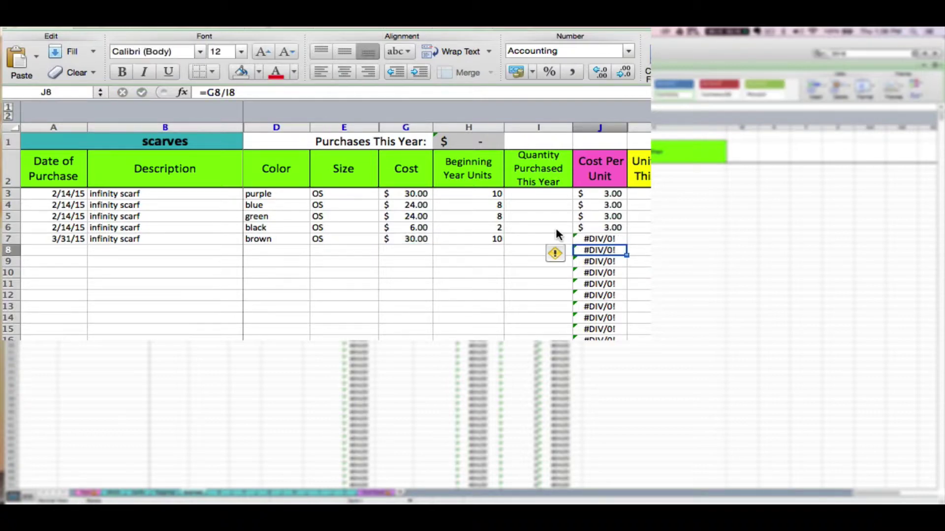
click(582, 238)
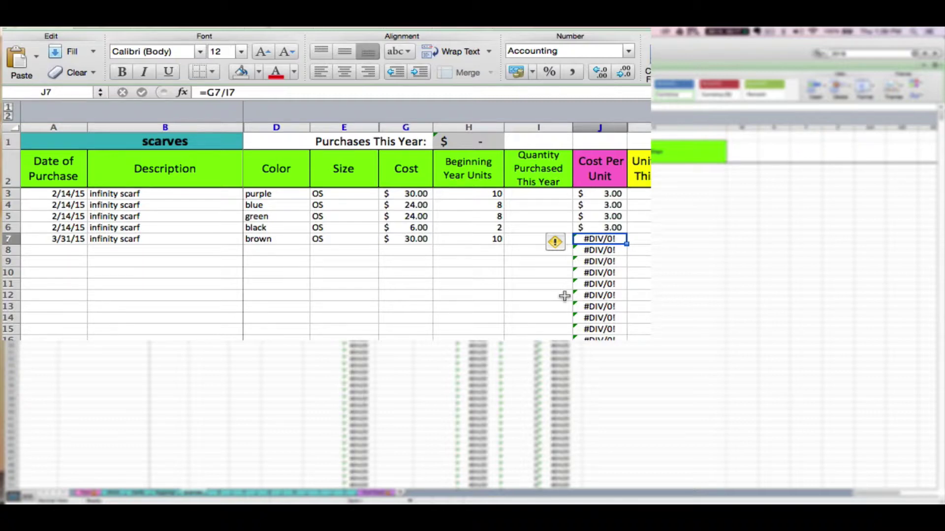
text(3)
key(Return)
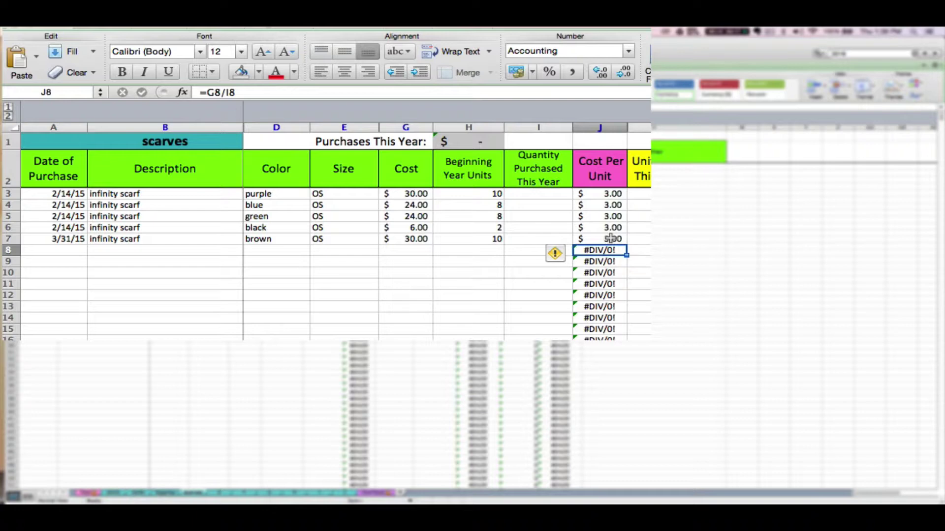
click(610, 238)
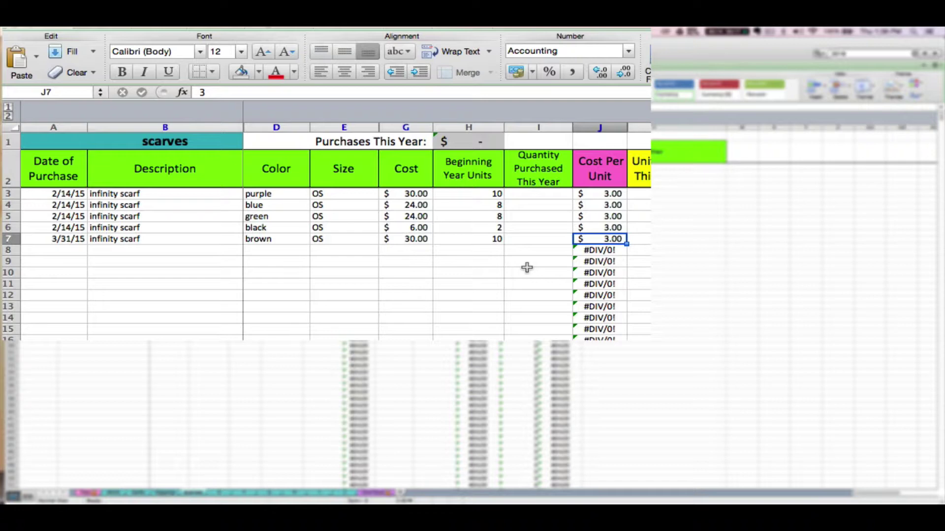
key(super+z)
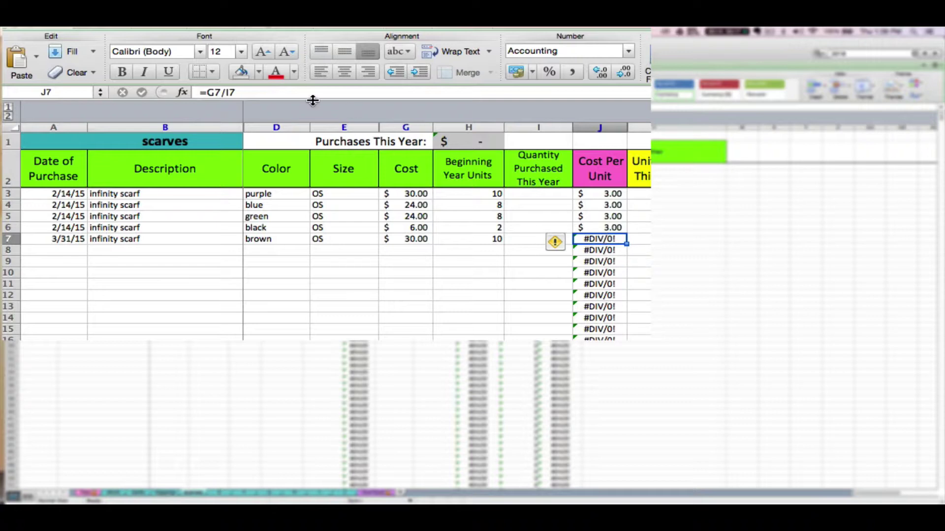
click(268, 93)
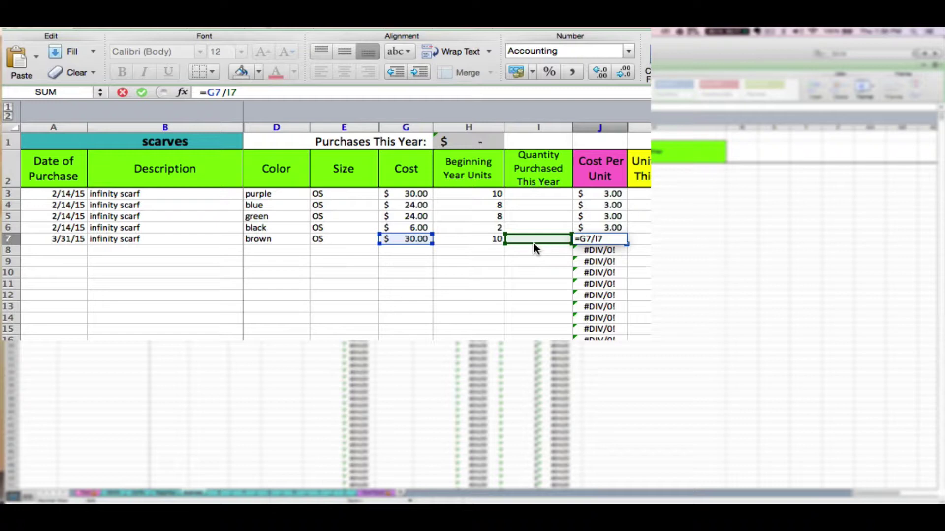
Try repointing J7's formula divisor from I7 to H7 and re-editing the reference
drag(532, 245, 491, 245)
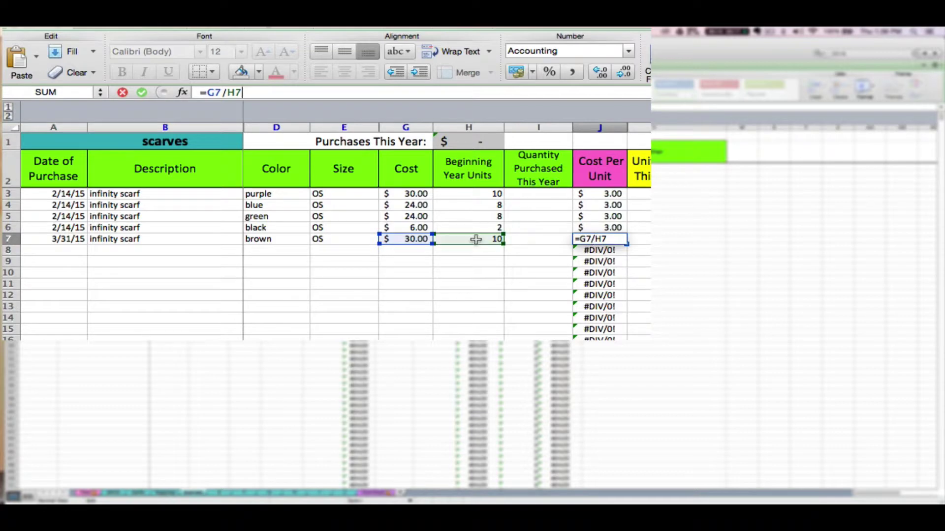
key(Return)
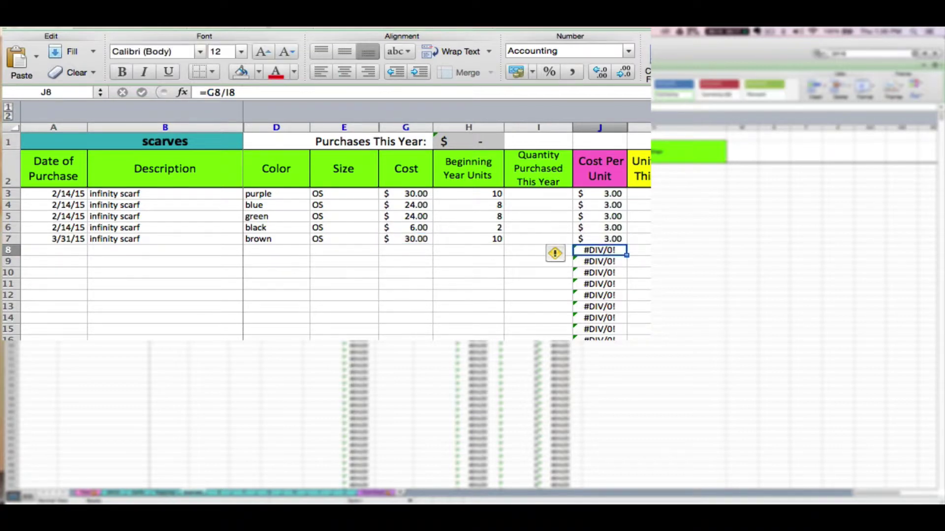
click(604, 242)
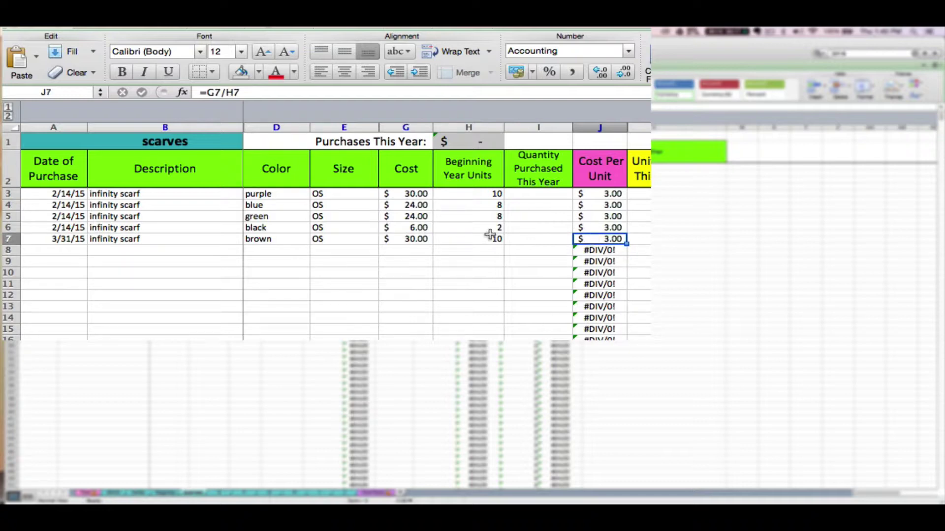
click(264, 92)
key(BackSpace)
text(I)
key(ctrl+Return)
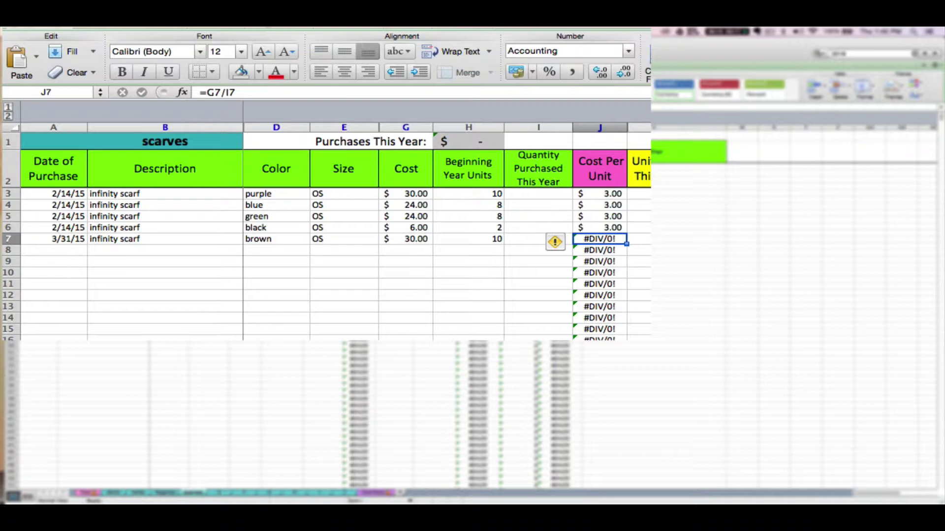
Retype J7's formula as =G7/H7 so the cost per unit shows $3.00
text(=)
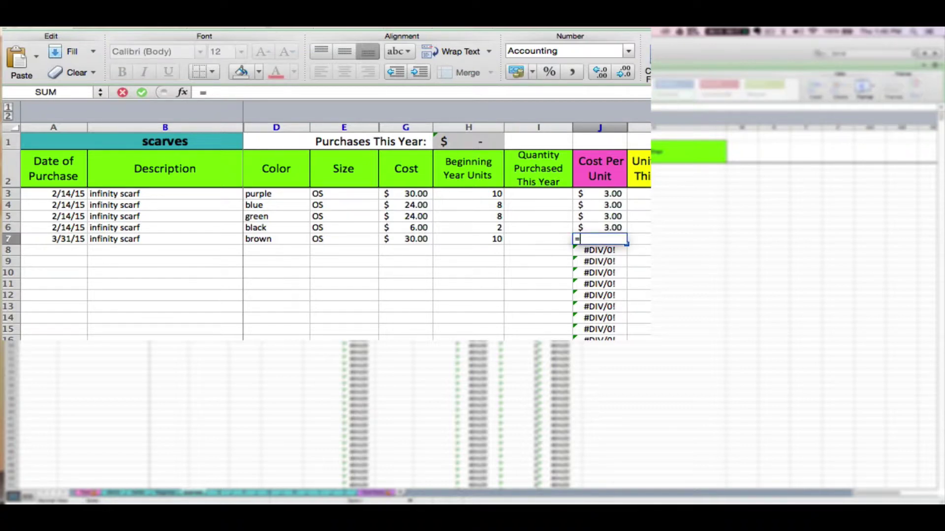
click(411, 238)
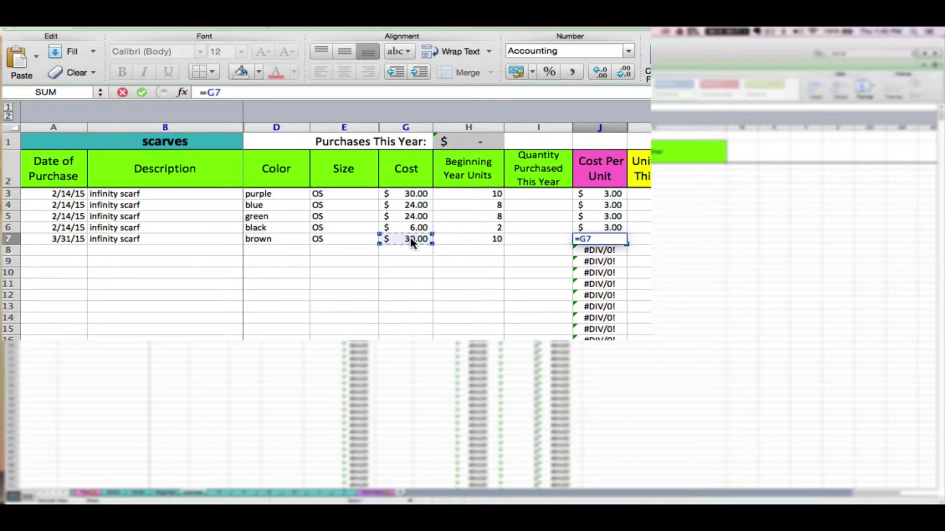
text(/)
click(453, 240)
key(Return)
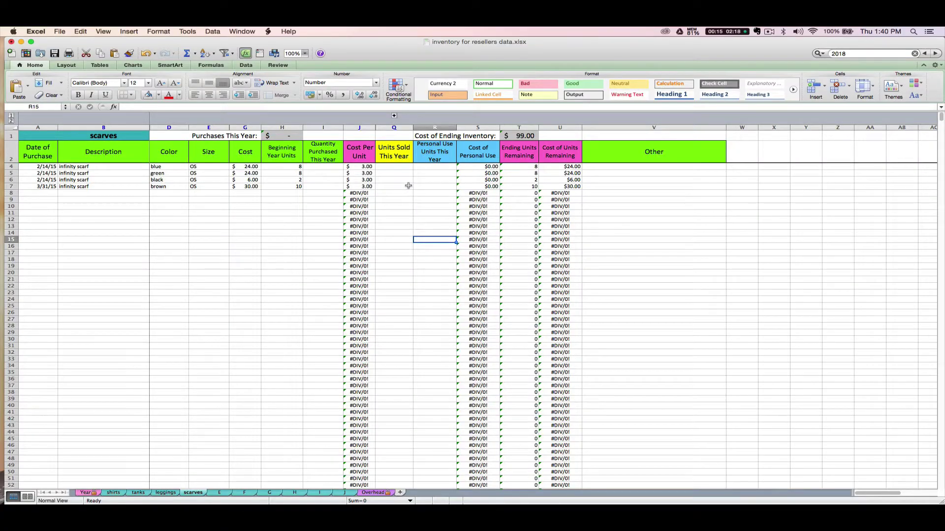
Inspect the Q7 units sold and T7 ending units formulas, then go to the leggings sheet
click(409, 186)
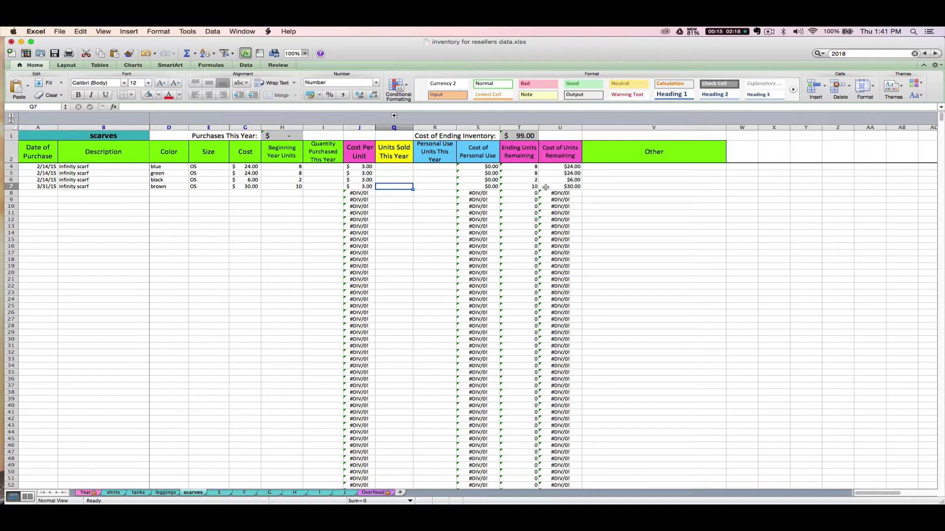
click(521, 186)
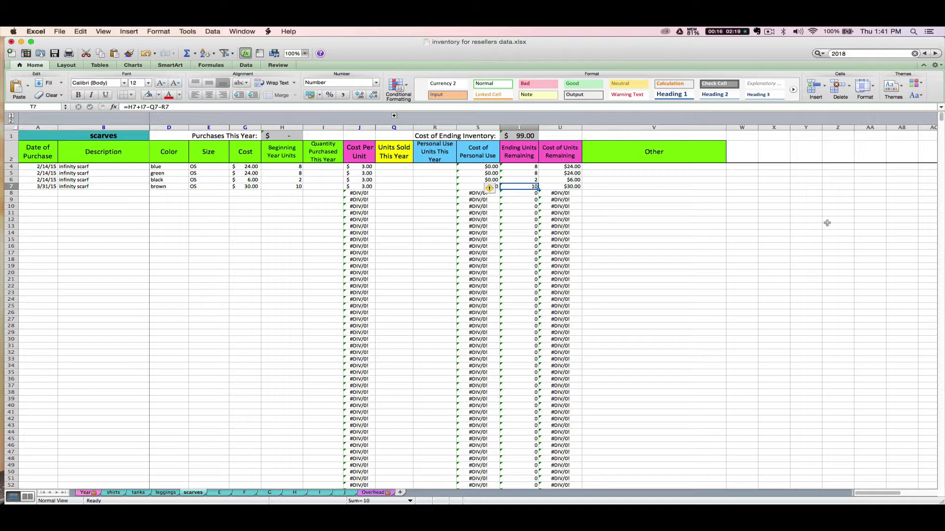
click(210, 206)
click(35, 192)
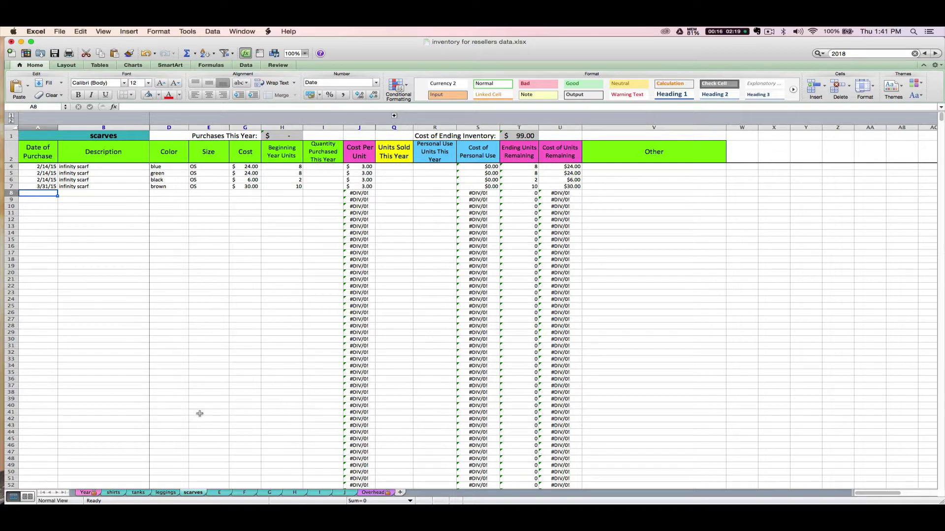
click(167, 493)
Enter 1/31/2016, 'heart leggings', pink and OS in the leggings sheet's first row
click(84, 193)
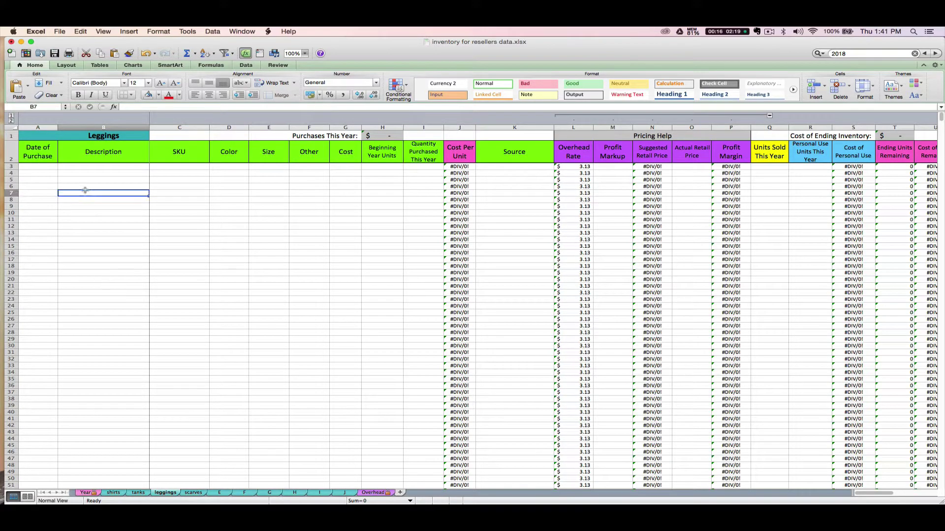
click(45, 167)
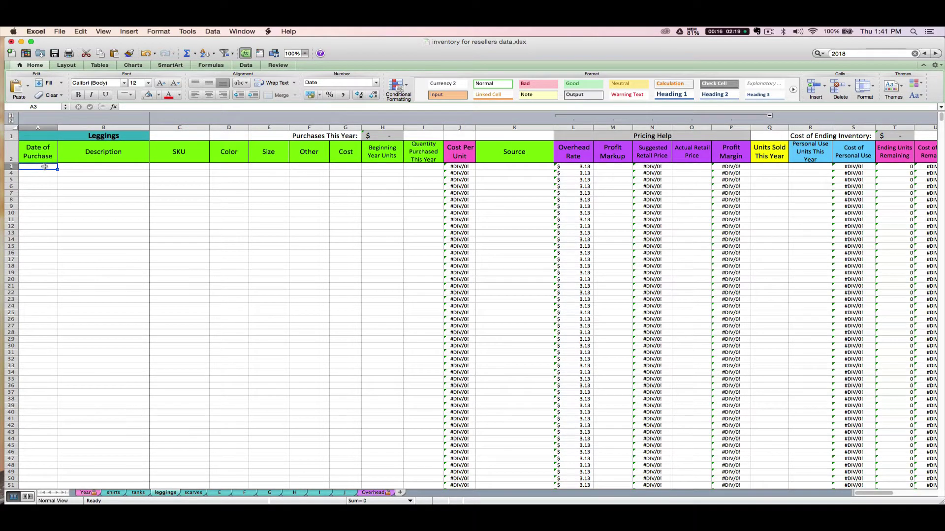
text(1/31/2016)
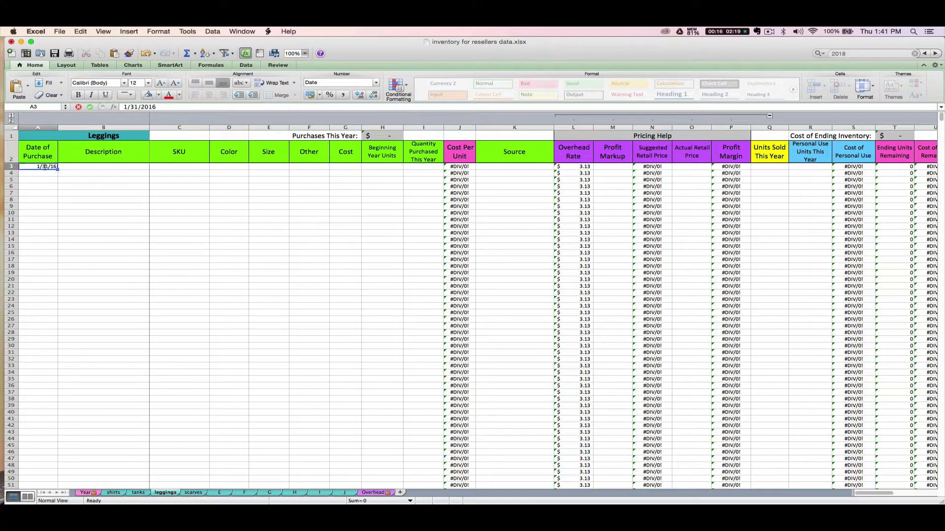
key(Tab)
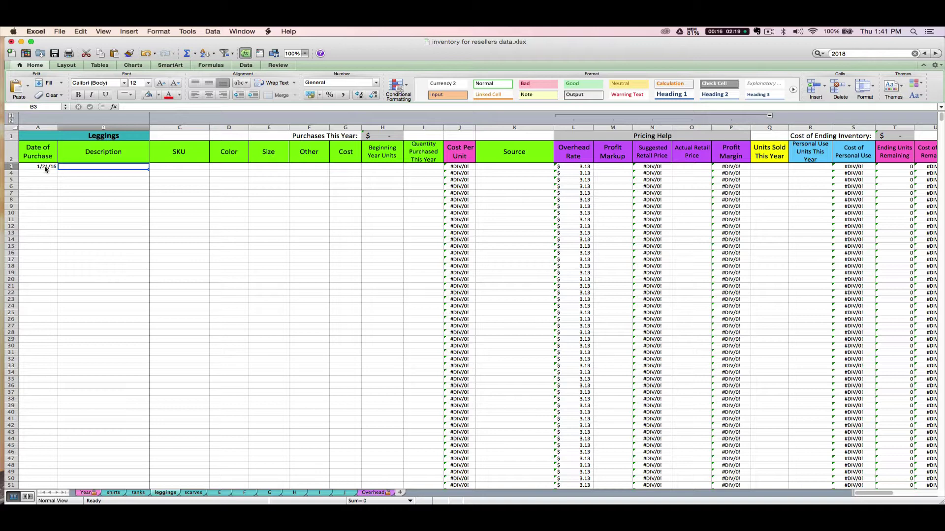
text(heart leggings)
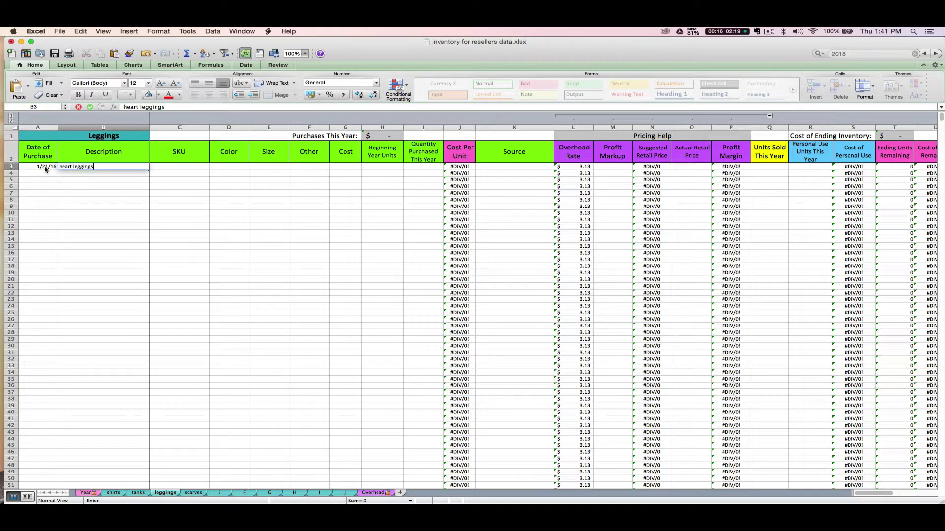
key(Tab)
key(Tab)
text(pink)
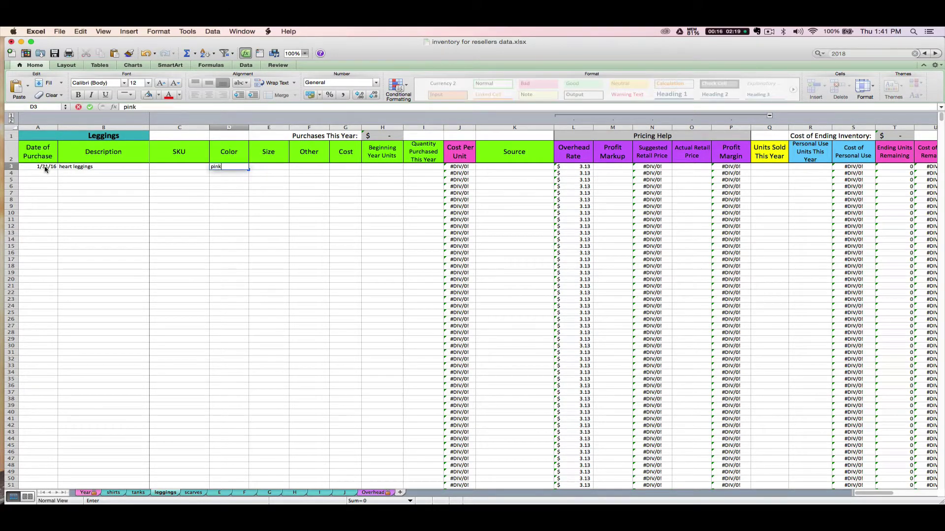
key(Tab)
text(OS)
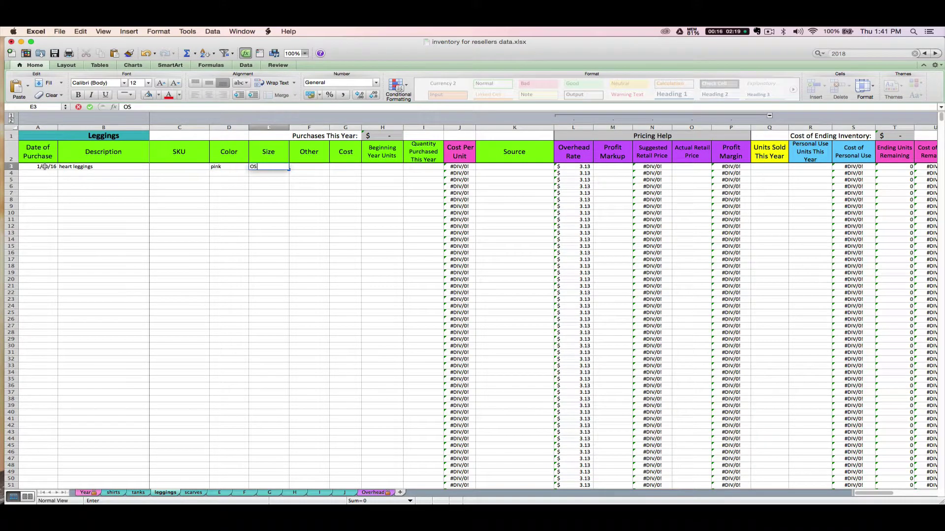
key(Tab)
key(Tab)
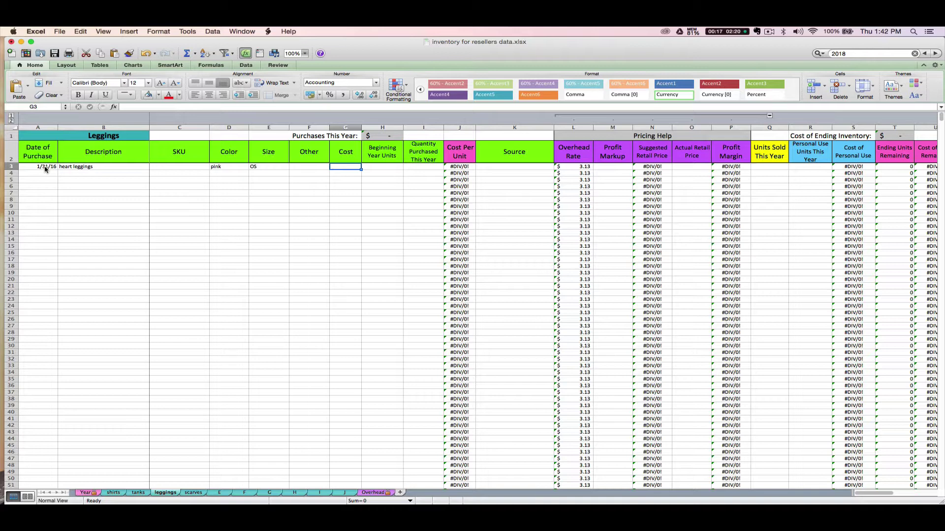
Give the heart leggings a cost of 80 and 8 beginning year units
text(80)
key(Tab)
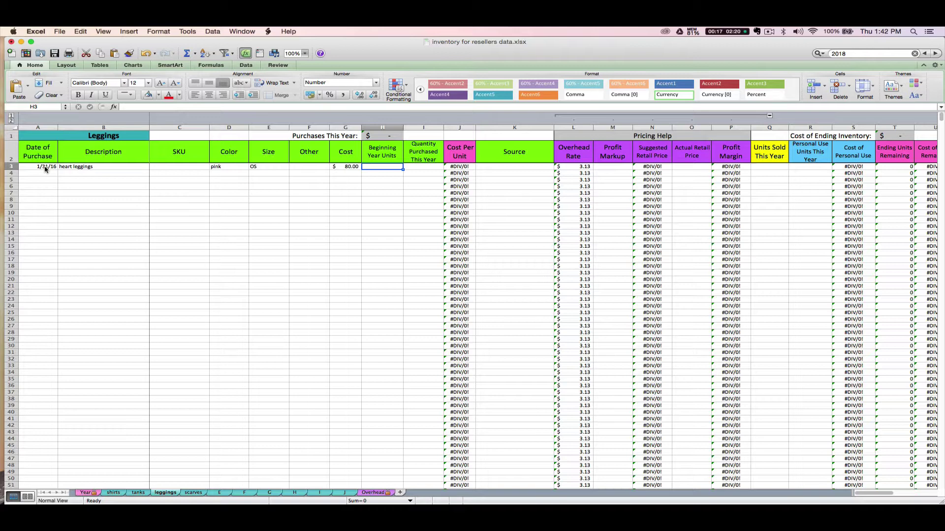
text(8)
key(Tab)
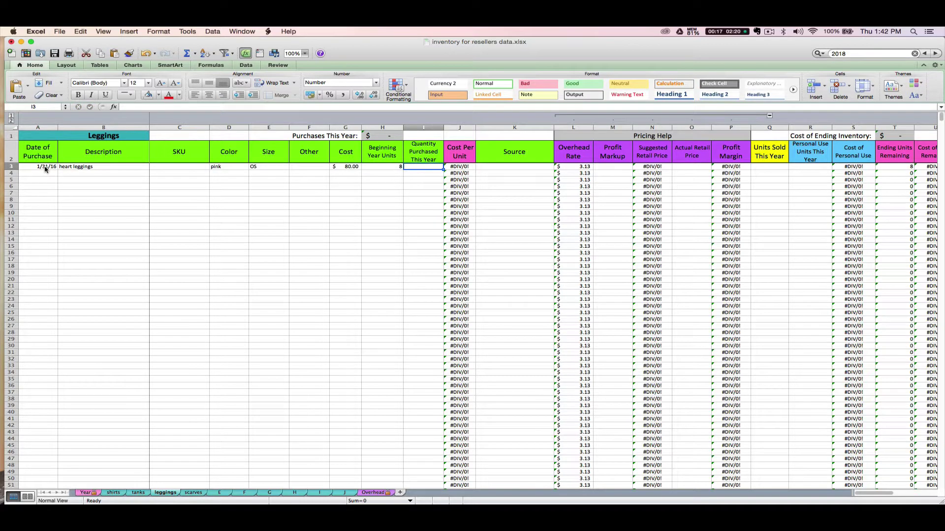
Enter =G3/H3 in J3 for a $10.00 cost per unit, then collapse Pricing Help columns L–P
click(458, 167)
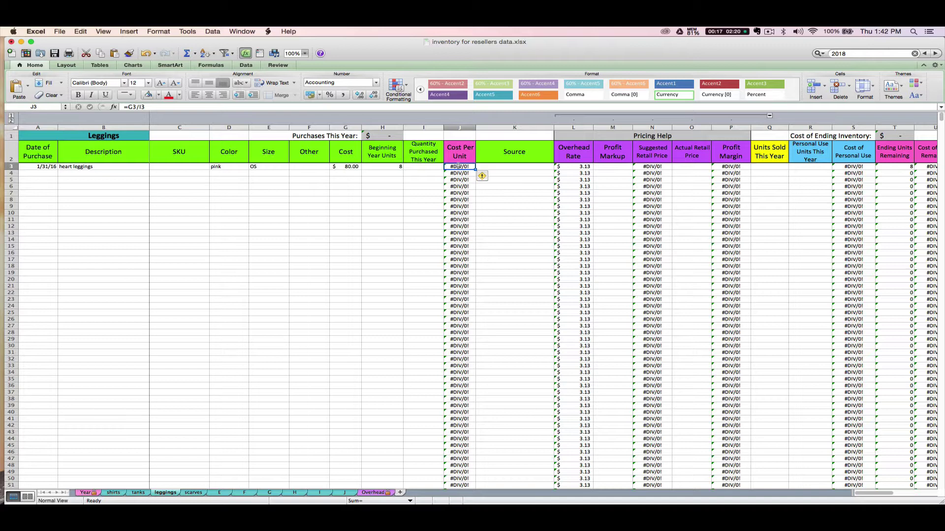
text(=)
click(347, 167)
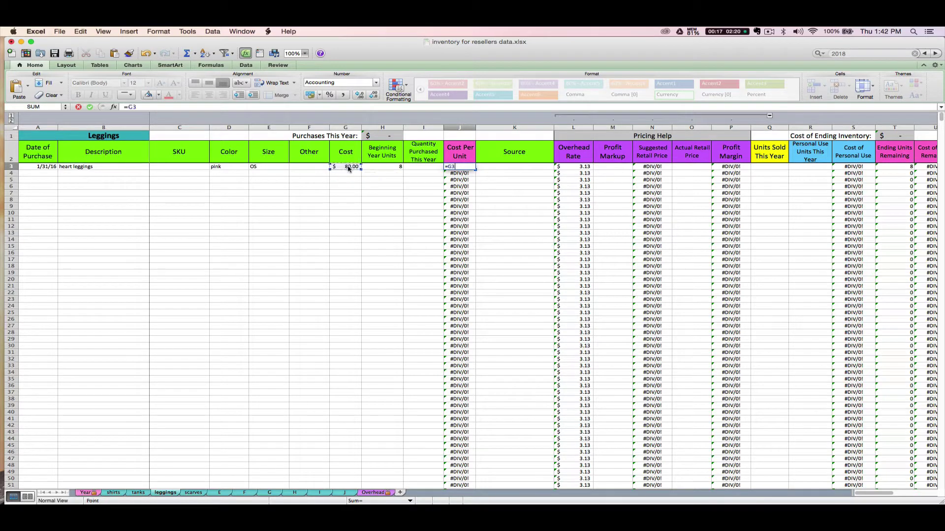
text(/)
click(399, 167)
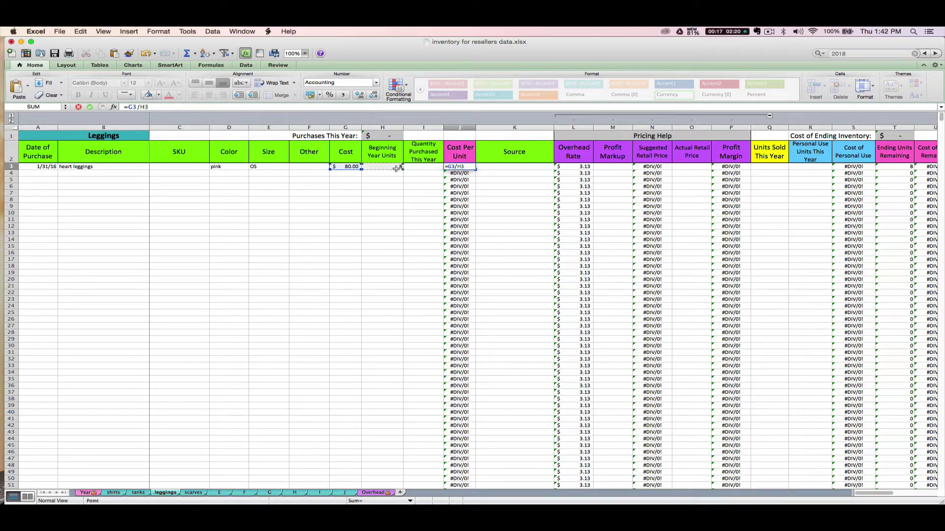
key(Return)
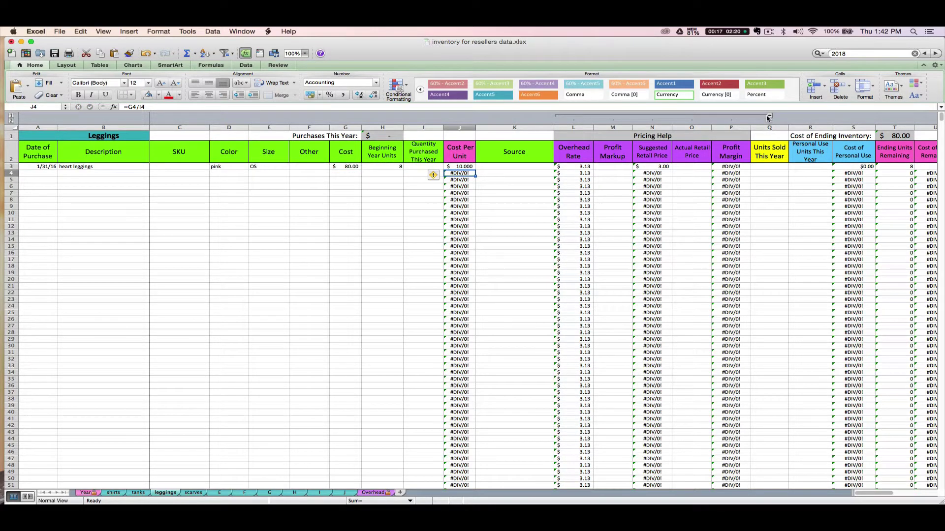
click(769, 117)
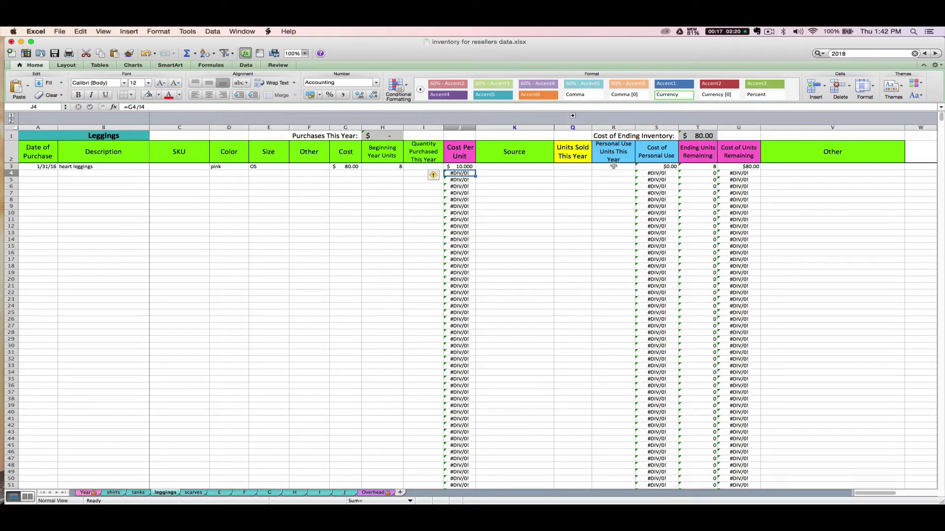
click(392, 187)
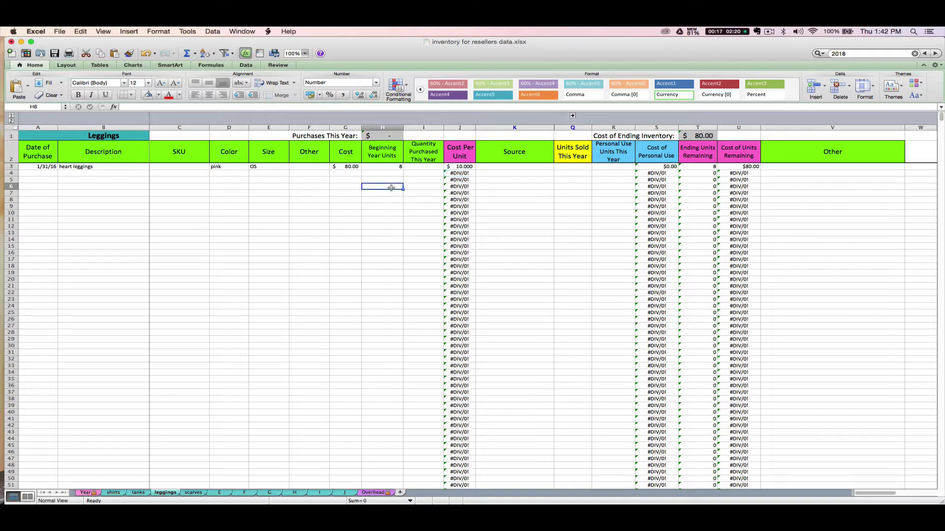